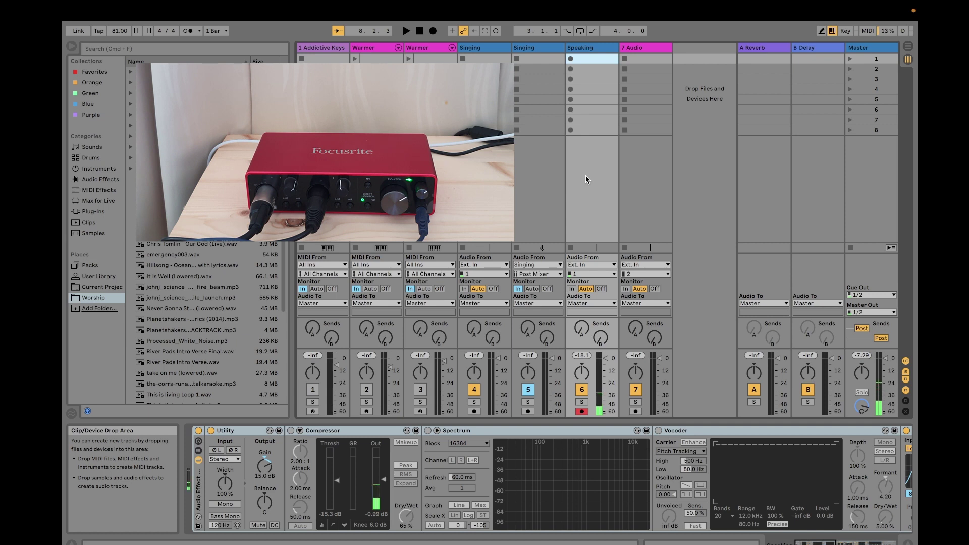
# Select an empty clip slot on 7 Audio to show its still-empty device chain
pyautogui.click(643, 181)
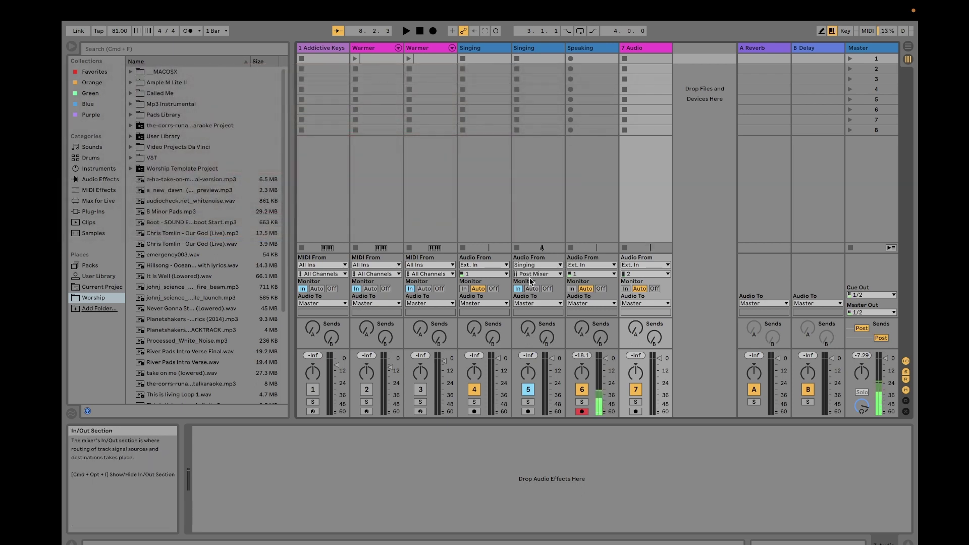
# Go to the Audio page of Live's Preferences and open the Input Config dialog
pyautogui.moveTo(125, 9)
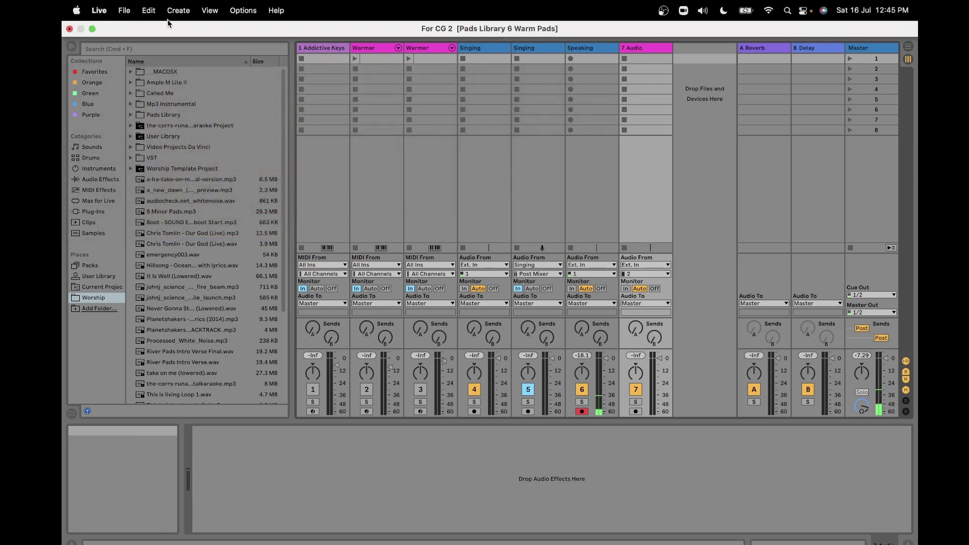
pyautogui.click(78, 11)
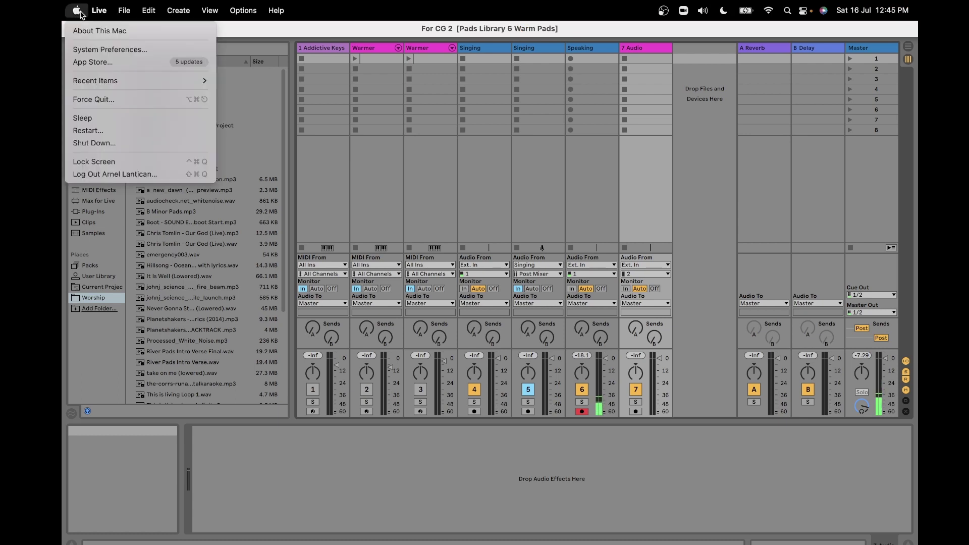
pyautogui.click(77, 11)
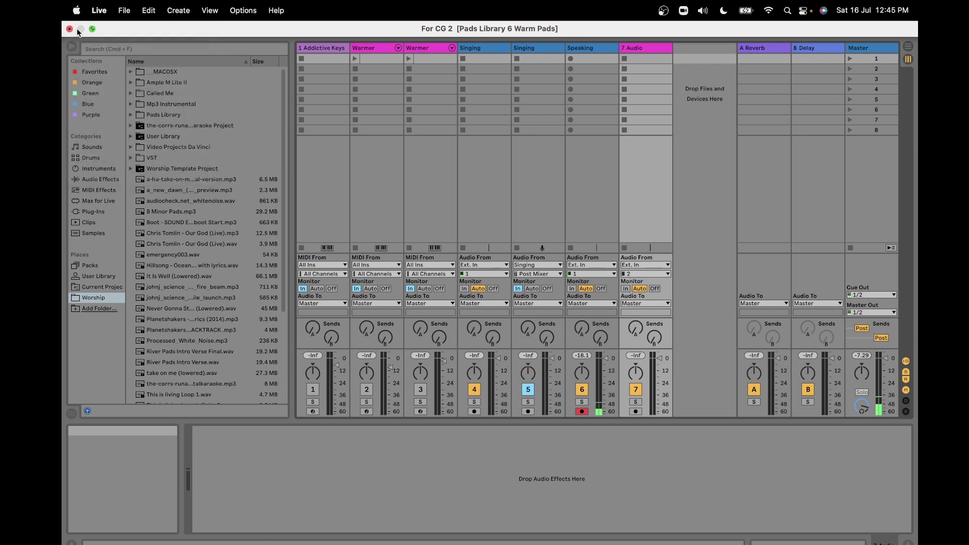
pyautogui.click(98, 10)
pyautogui.click(103, 48)
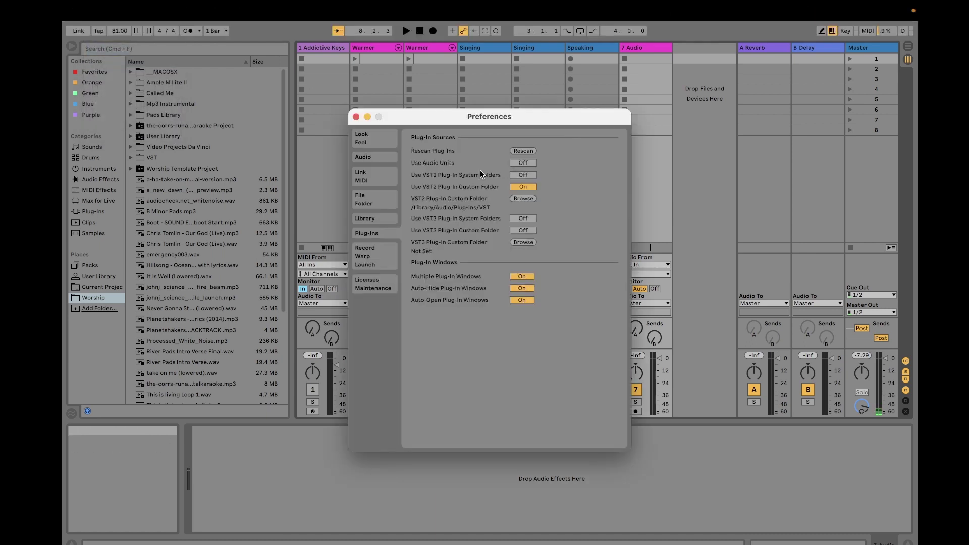
pyautogui.click(376, 175)
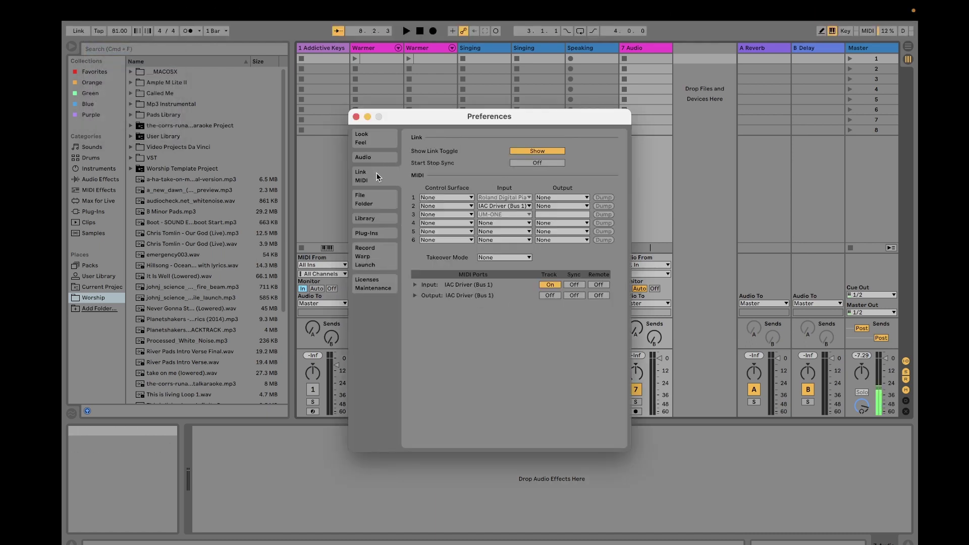
pyautogui.click(373, 158)
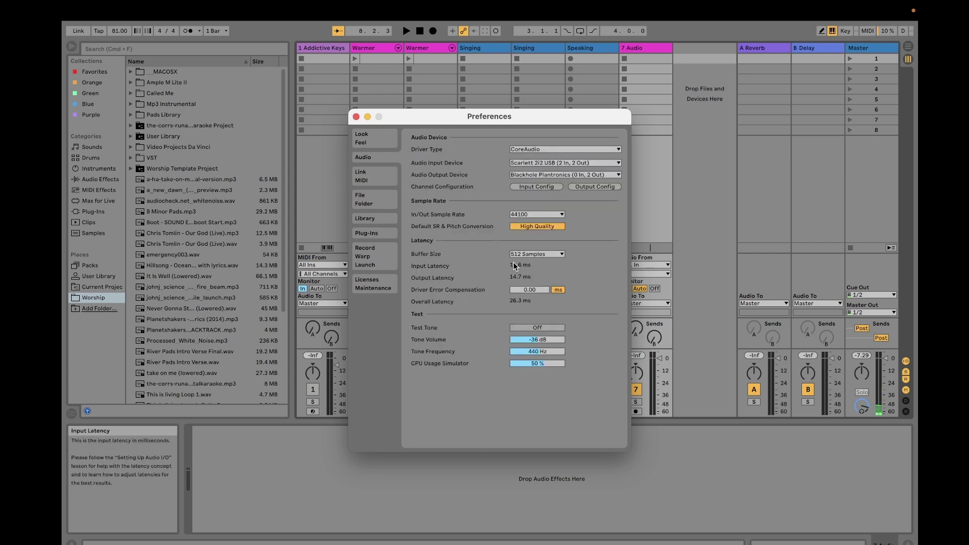
pyautogui.click(539, 187)
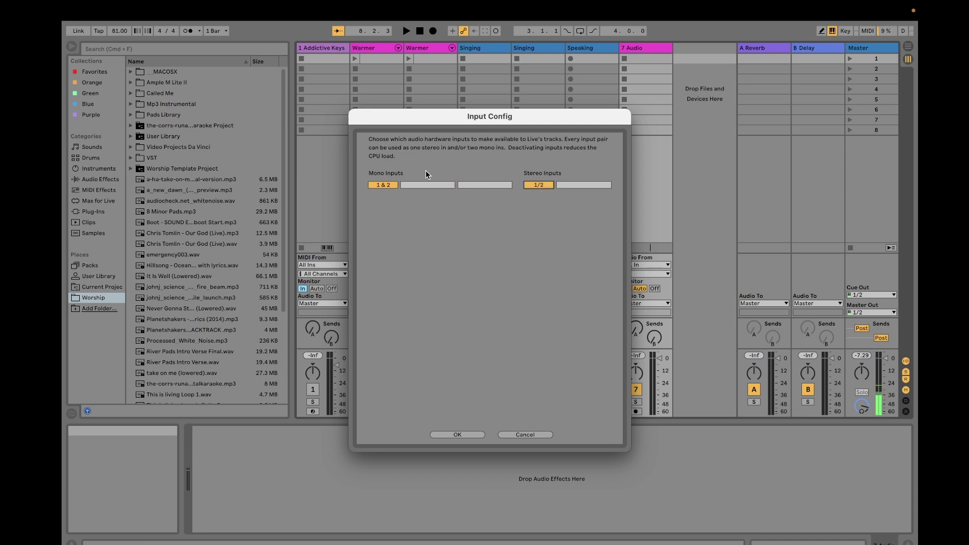
# Close Input Config, check Output Config, then reopen Input Config and cancel it unchanged
pyautogui.click(449, 432)
pyautogui.click(594, 187)
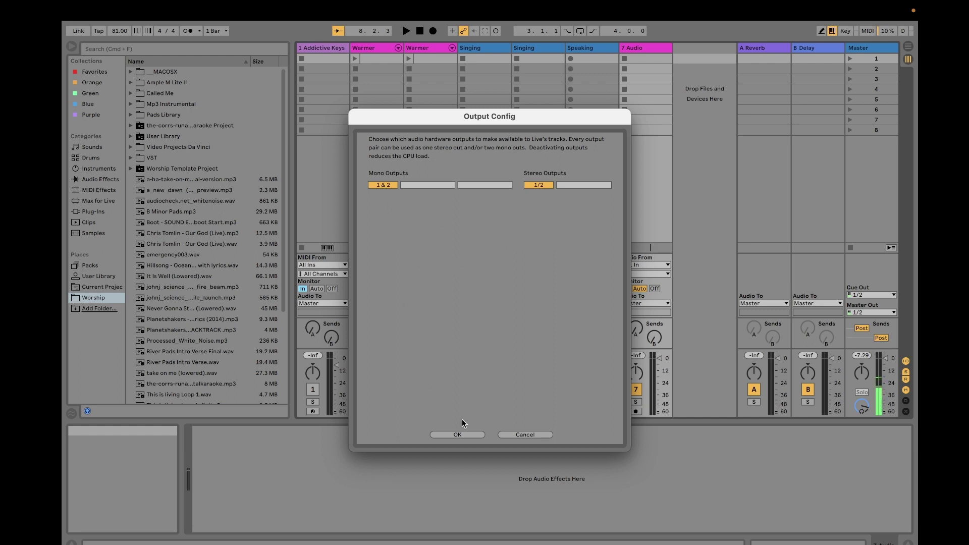
pyautogui.click(444, 436)
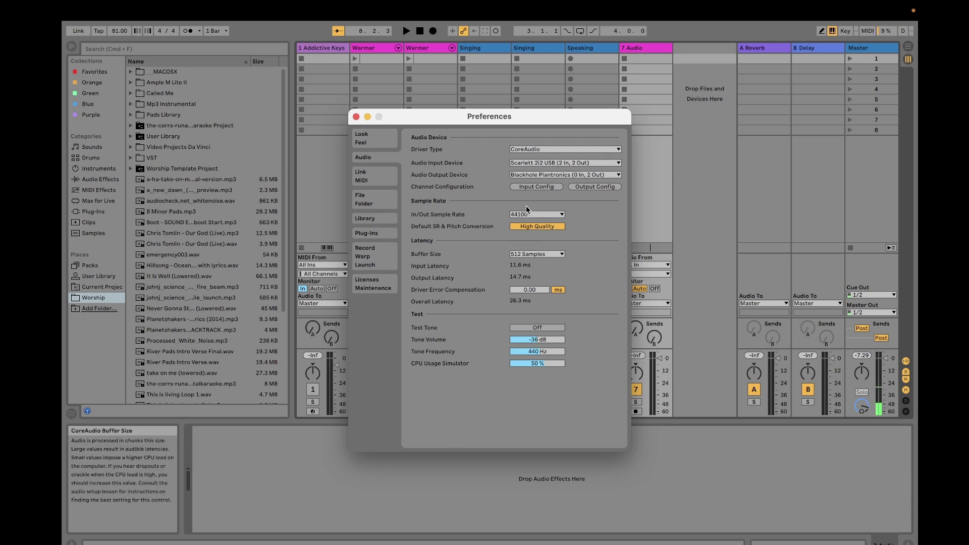
pyautogui.click(532, 187)
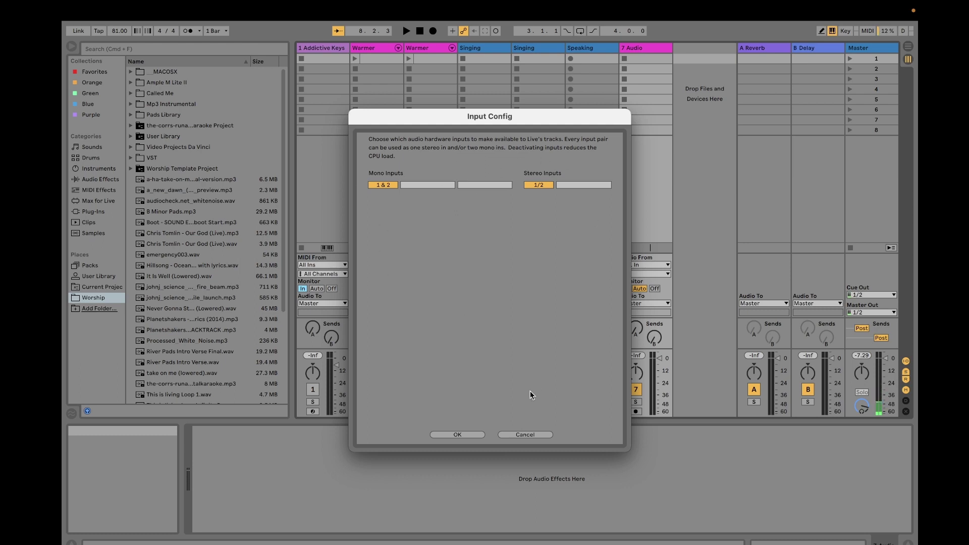
pyautogui.click(513, 435)
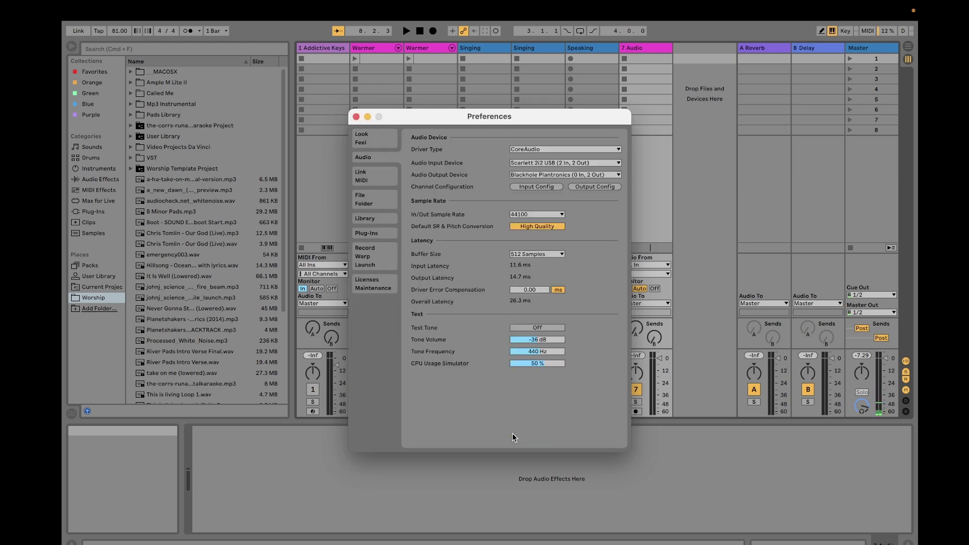
# Close the Preferences window to get back to the Session mixer
pyautogui.click(357, 117)
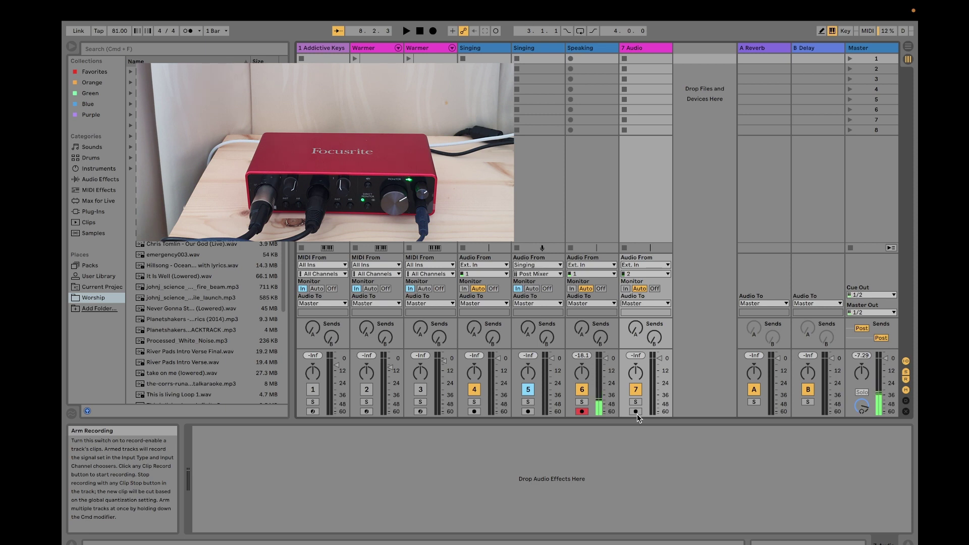
pyautogui.click(636, 414)
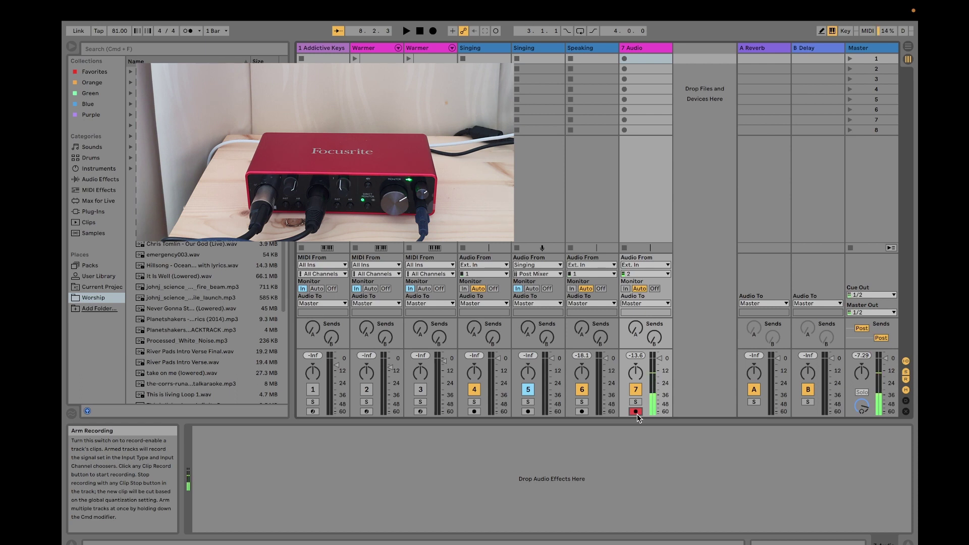
pyautogui.click(588, 411)
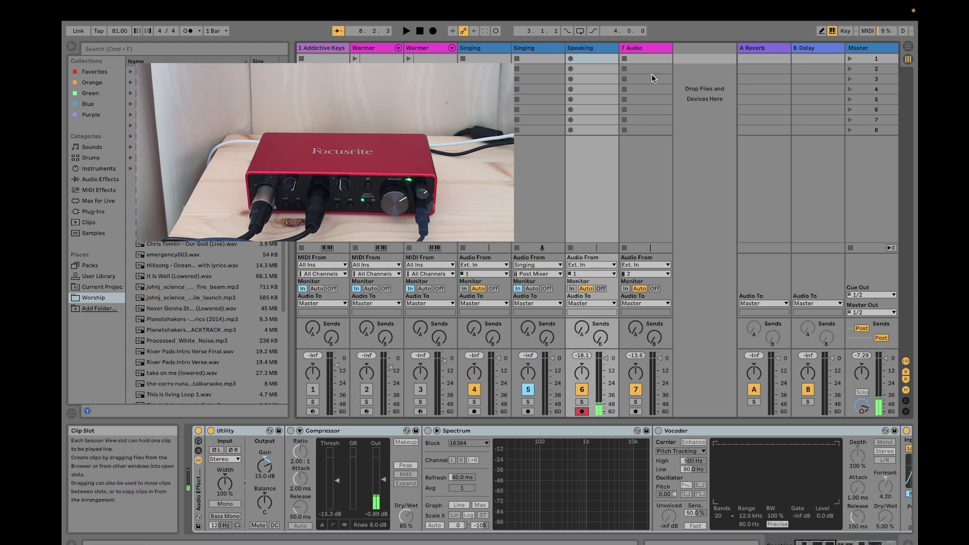
pyautogui.click(647, 49)
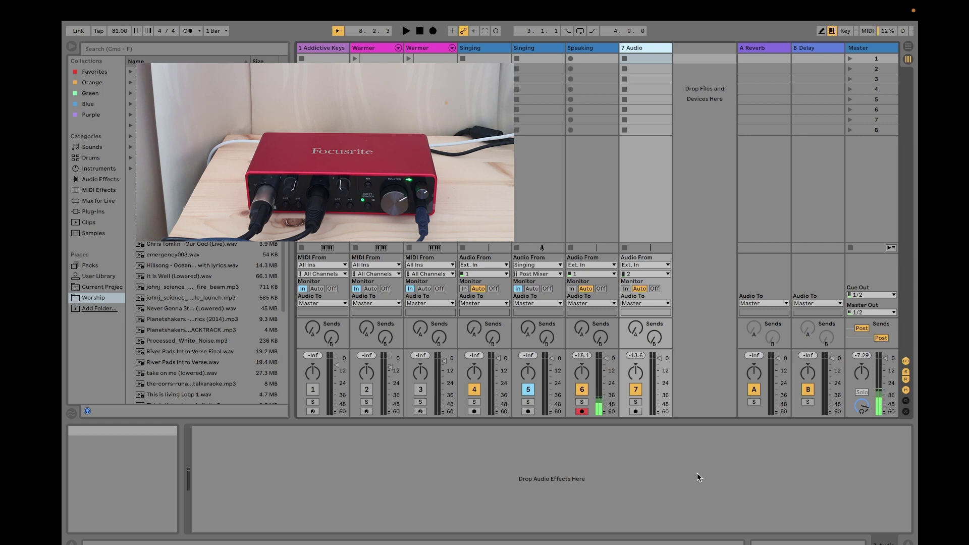
# Arm 7 Audio for recording instead of Speaking and switch to Arrangement View
pyautogui.click(597, 47)
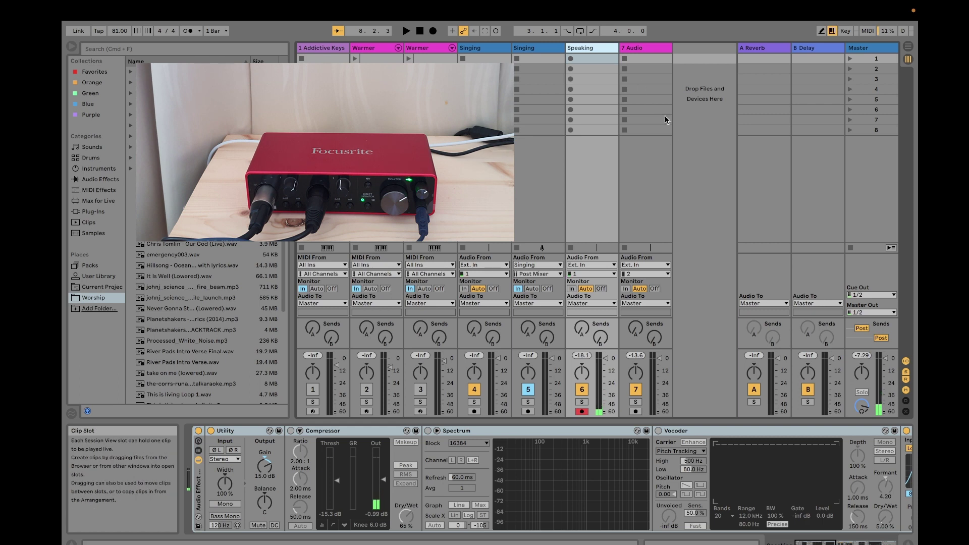
pyautogui.click(635, 411)
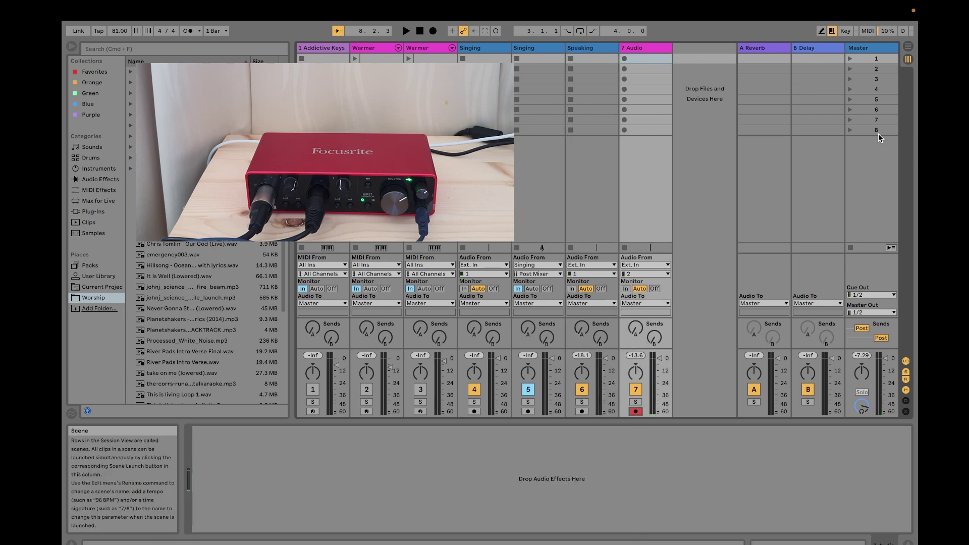
pyautogui.click(909, 46)
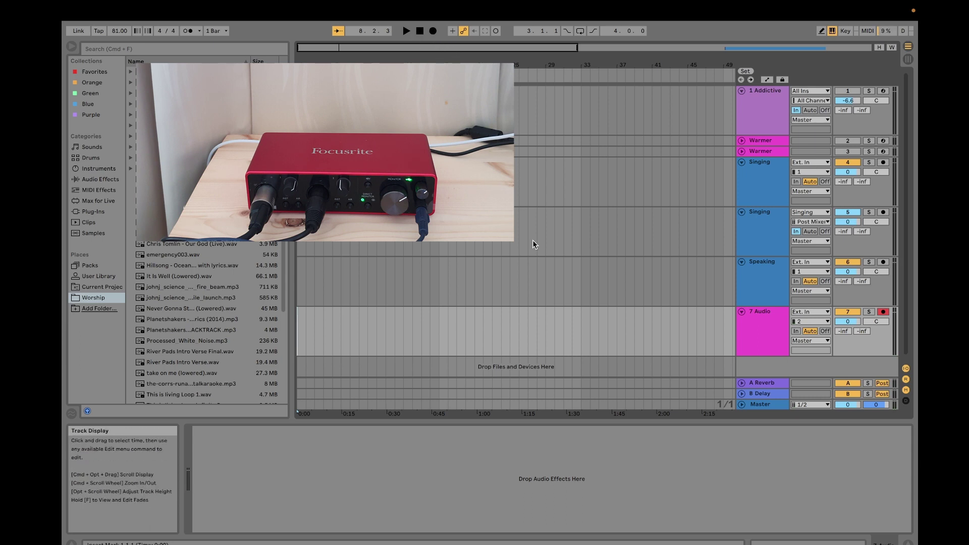
# Record the 7-Audio 1 clip into the arrangement, stop, and re-arm the Speaking track
pyautogui.click(433, 31)
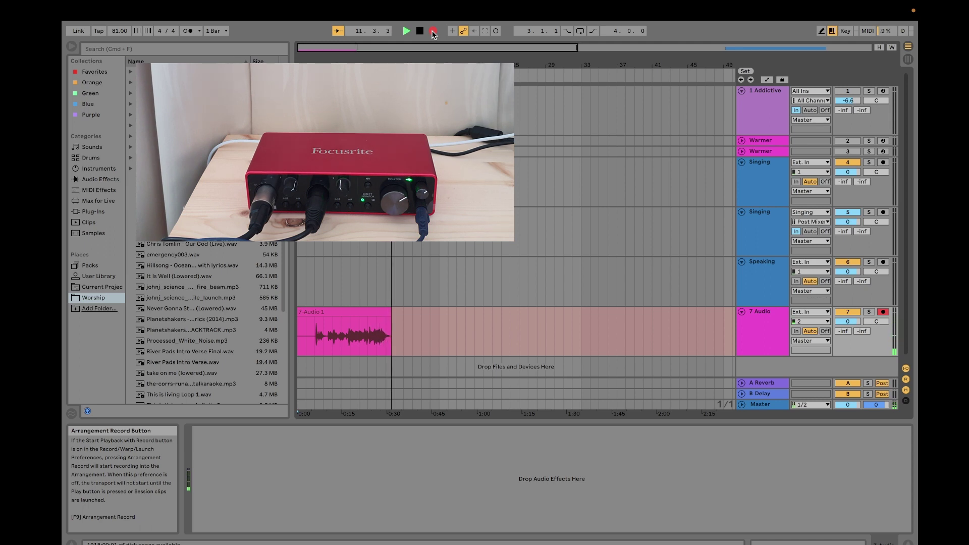
pyautogui.click(421, 31)
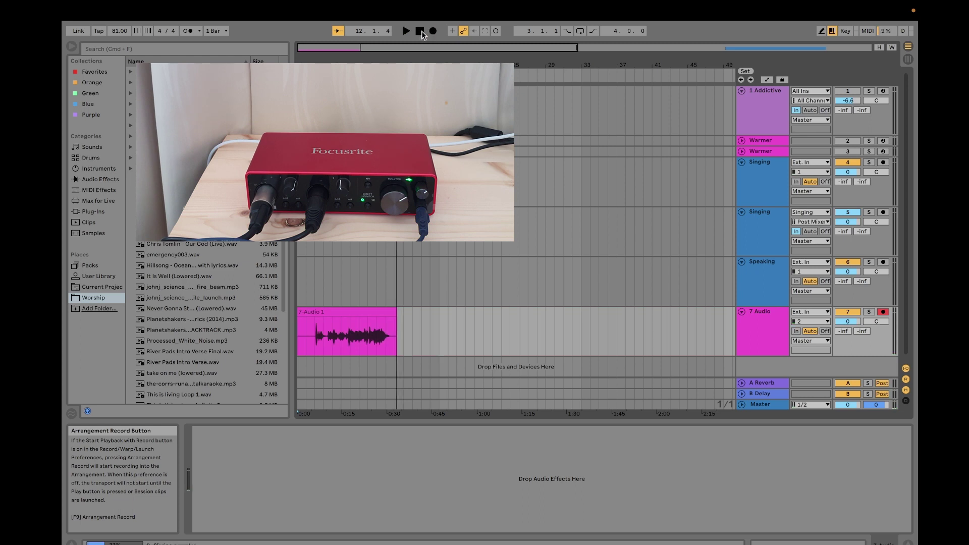
pyautogui.click(883, 262)
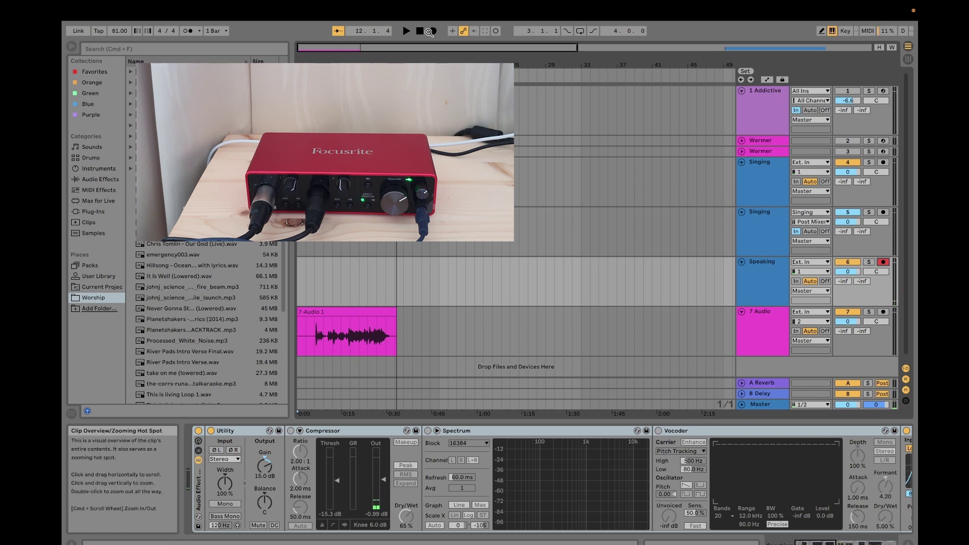
# Play back most of the recorded 7-Audio 1 clip, then stop playback
pyautogui.click(408, 31)
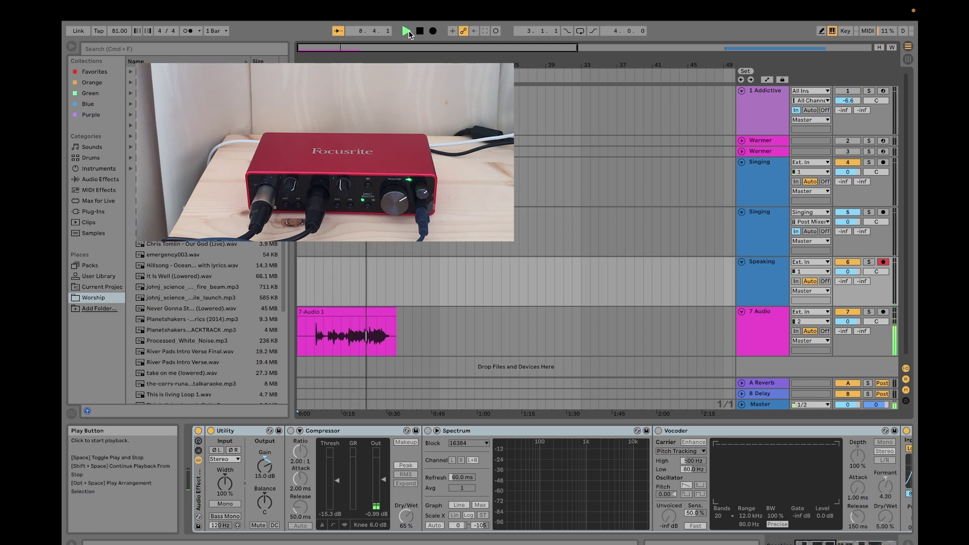
pyautogui.moveTo(418, 5)
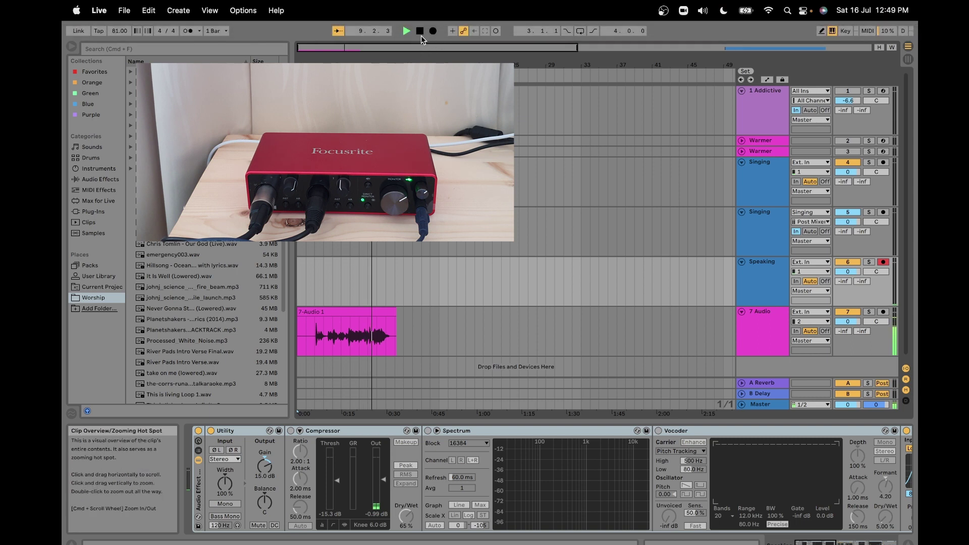
pyautogui.click(420, 31)
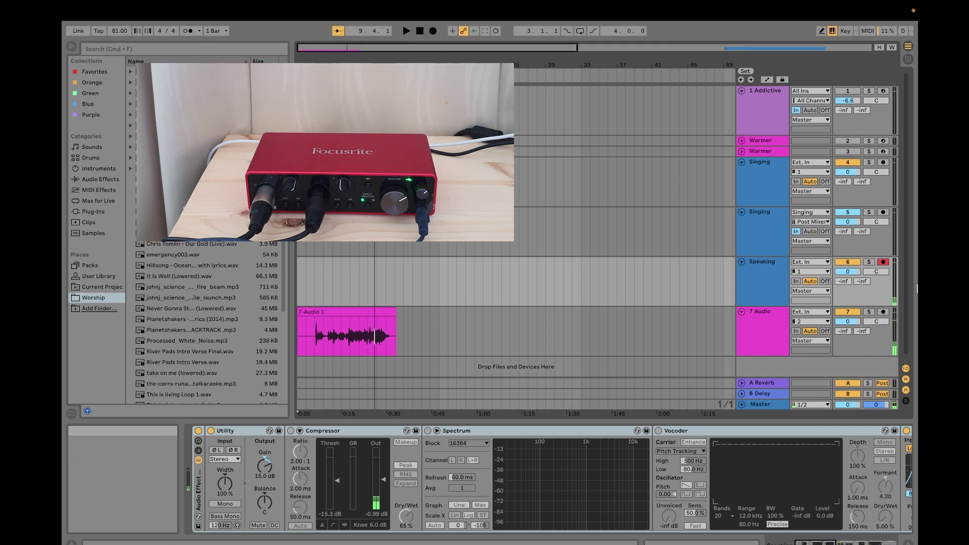
# Return to Session View and load EQ Eight from Audio Effects onto 7 Audio
pyautogui.click(908, 59)
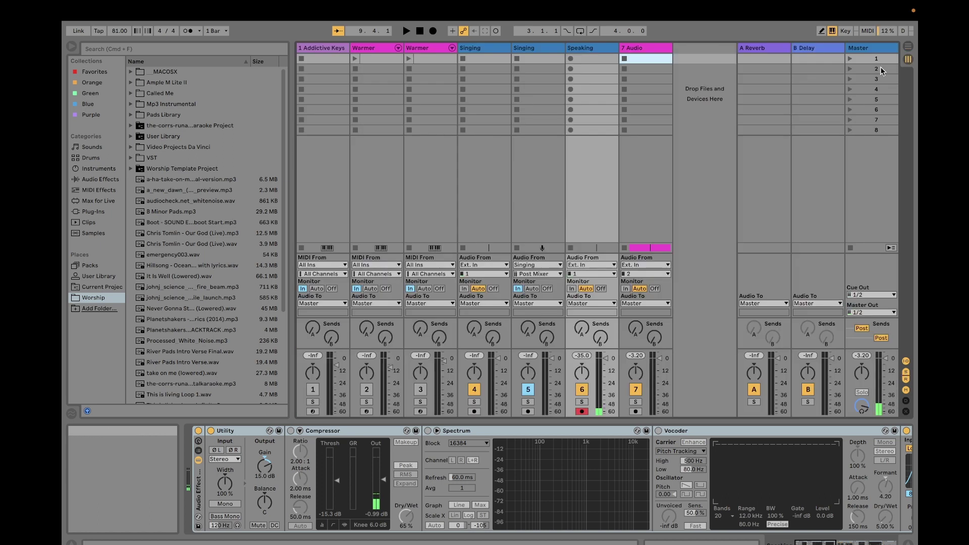
pyautogui.click(657, 48)
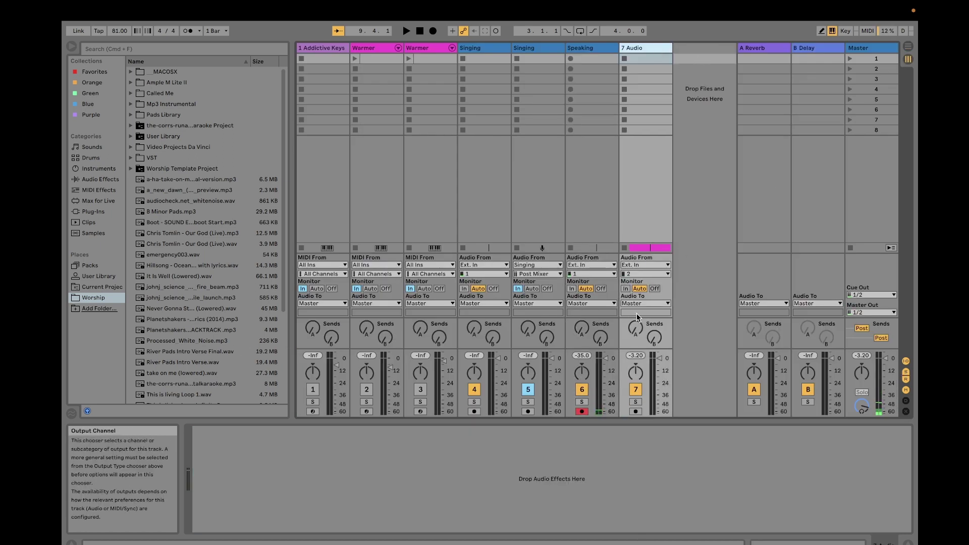
pyautogui.click(82, 180)
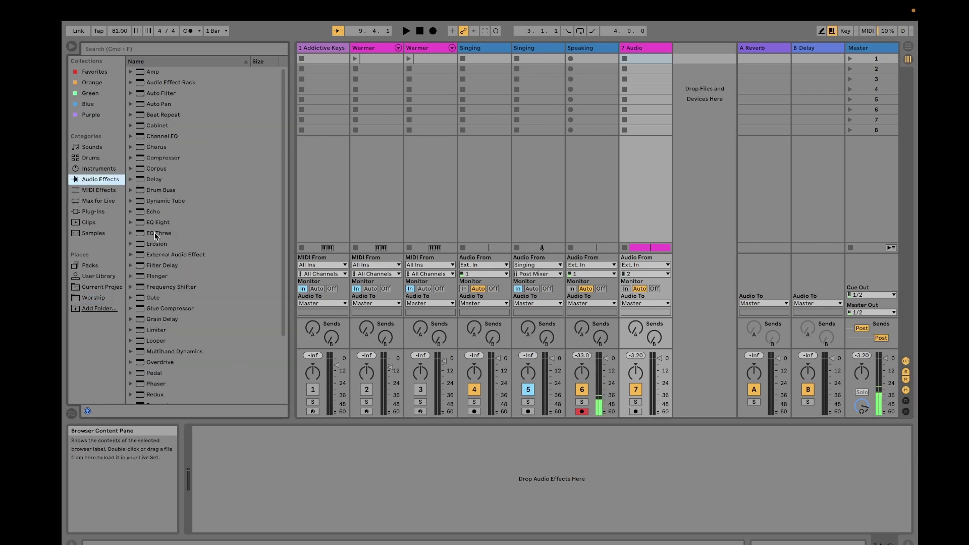
pyautogui.scroll(-3, 151, 227)
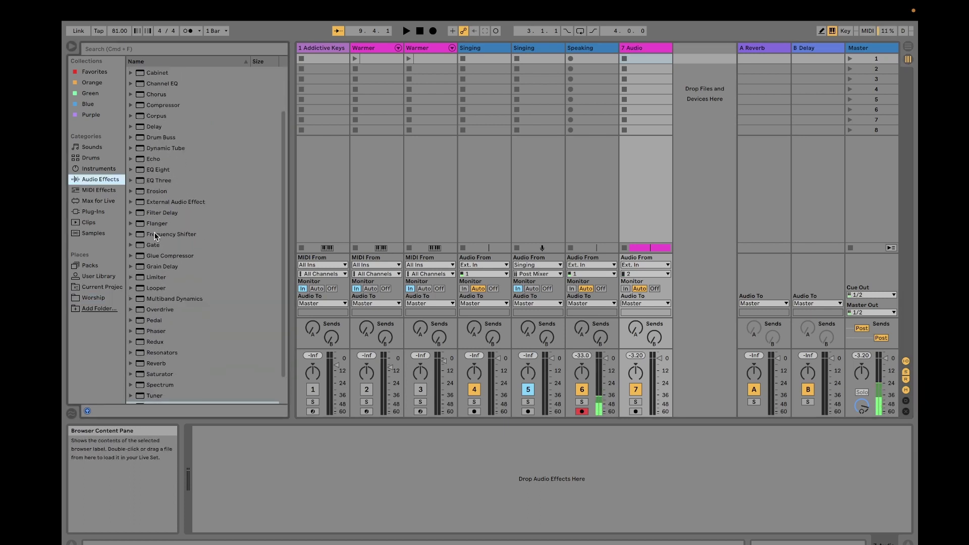
pyautogui.scroll(5, 155, 233)
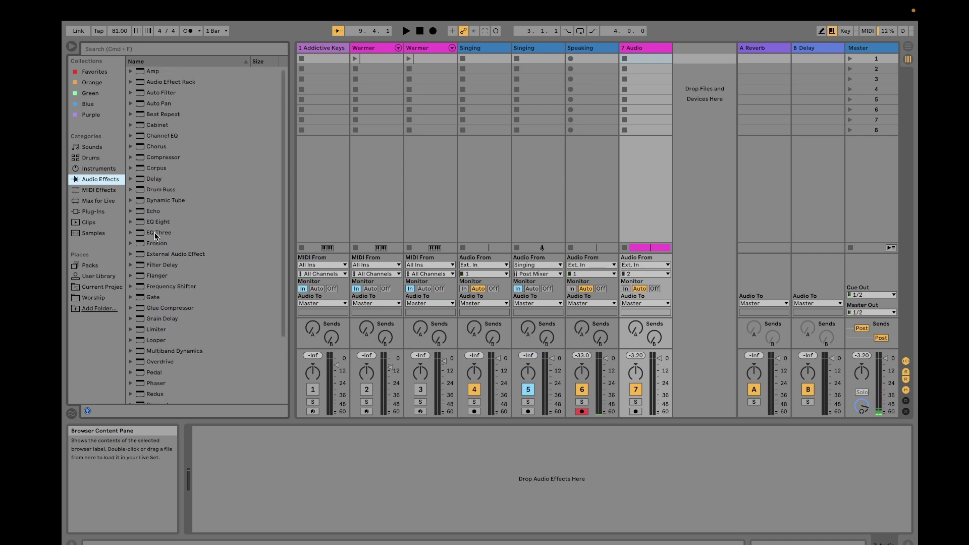
pyautogui.doubleClick(144, 225)
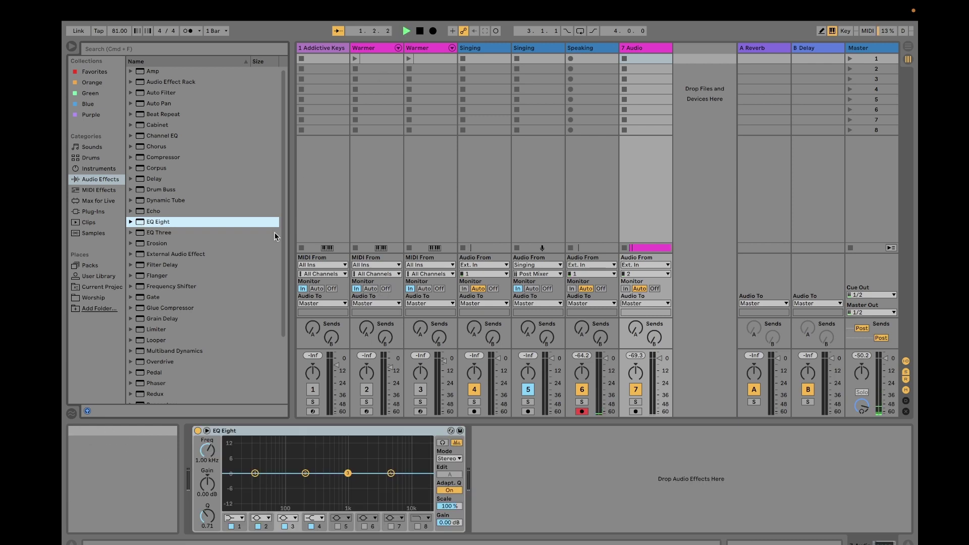
pyautogui.scroll(-5, 221, 280)
pyautogui.scroll(-3, 221, 281)
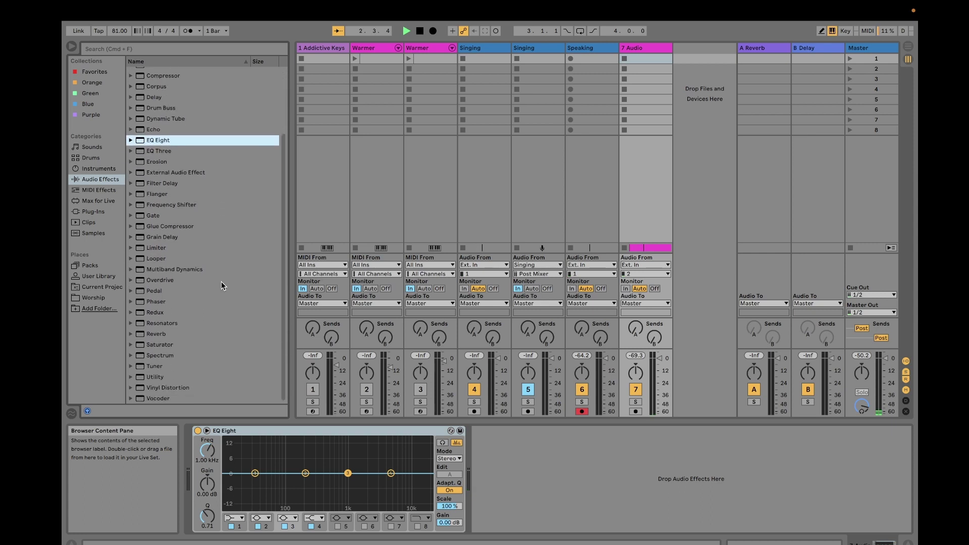
# Load Reverb after EQ Eight and lower its Dry/Wet from 55% to 20%
pyautogui.doubleClick(170, 334)
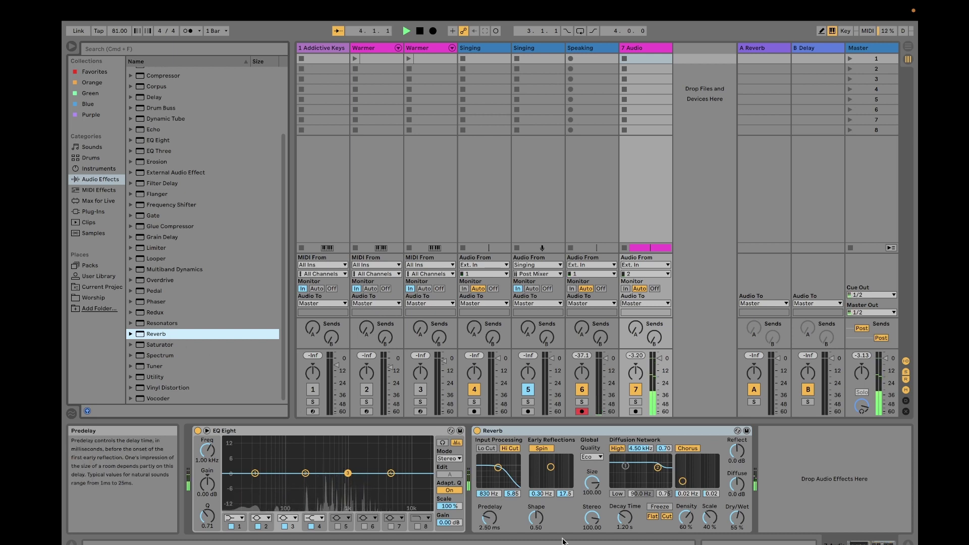
pyautogui.click(735, 520)
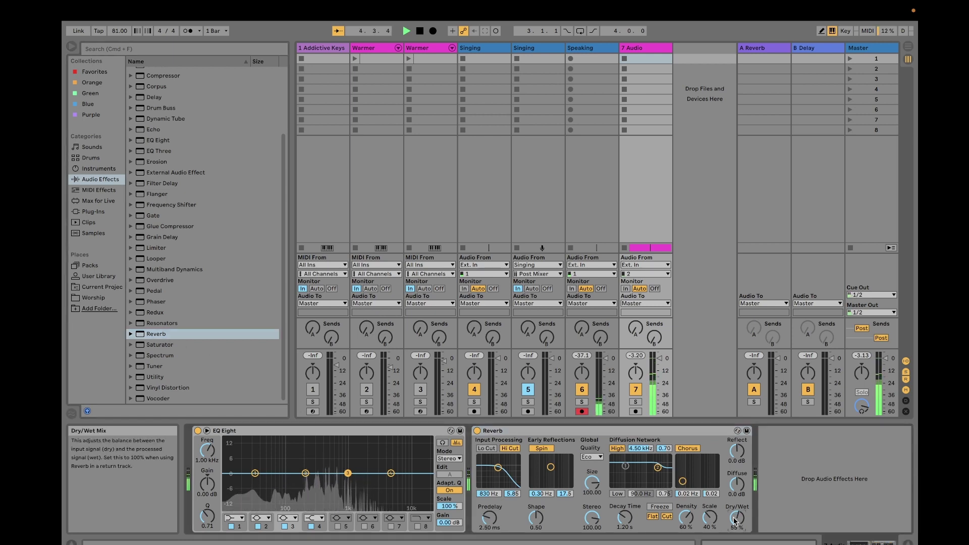
pyautogui.write('20')
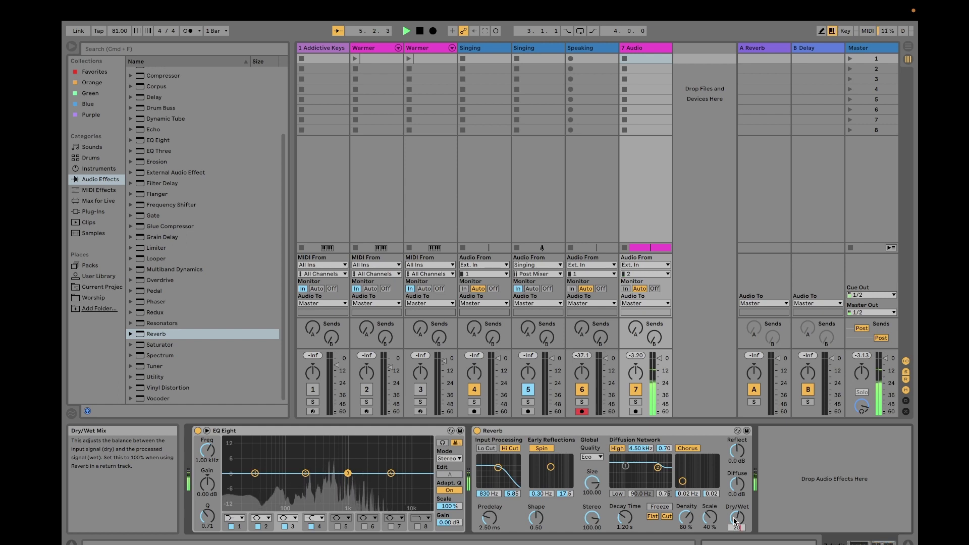
pyautogui.press('Return')
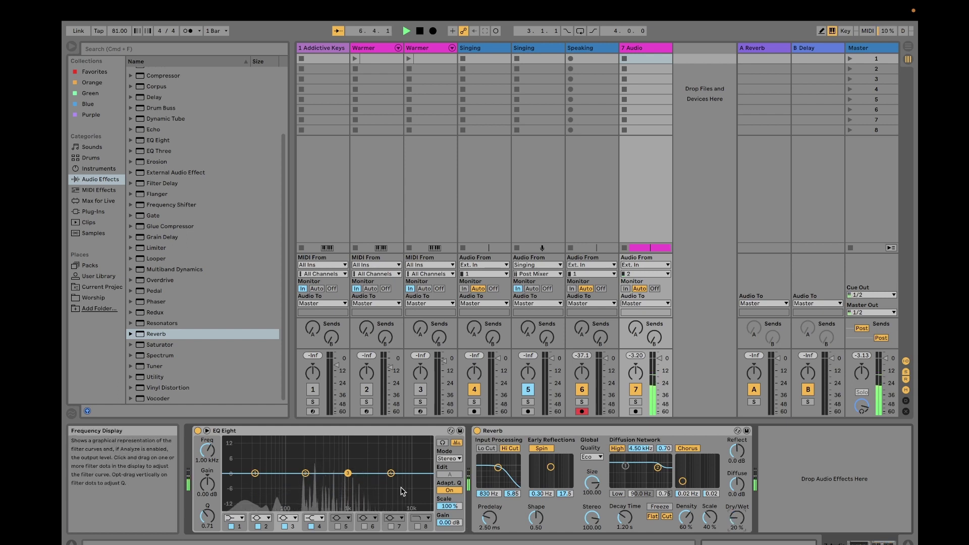
# With Audition on, cut band 3 near 484 Hz, boost band 4 near 5.6 kHz, and boost band 1 by 5.83 dB at 33 Hz
pyautogui.click(443, 447)
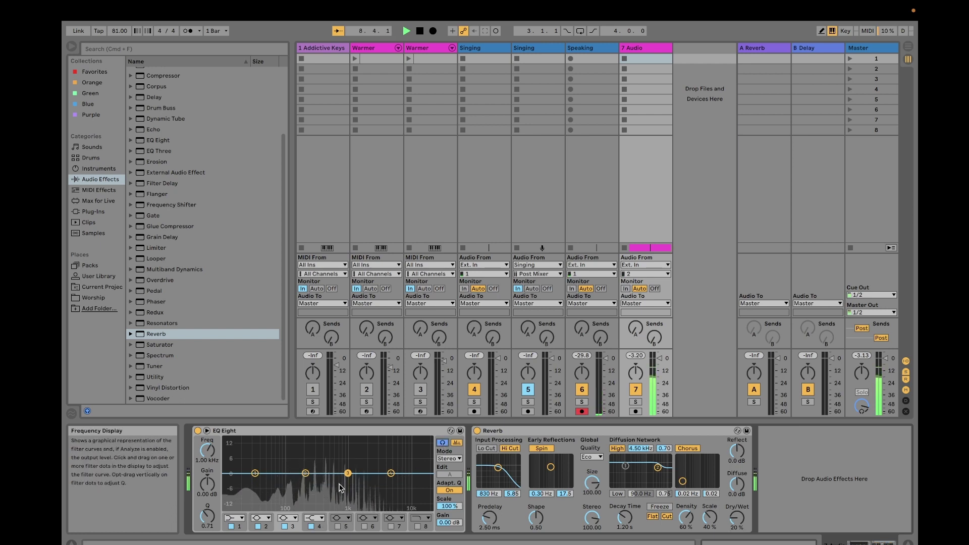
pyautogui.moveTo(348, 474); pyautogui.dragTo(329, 504)
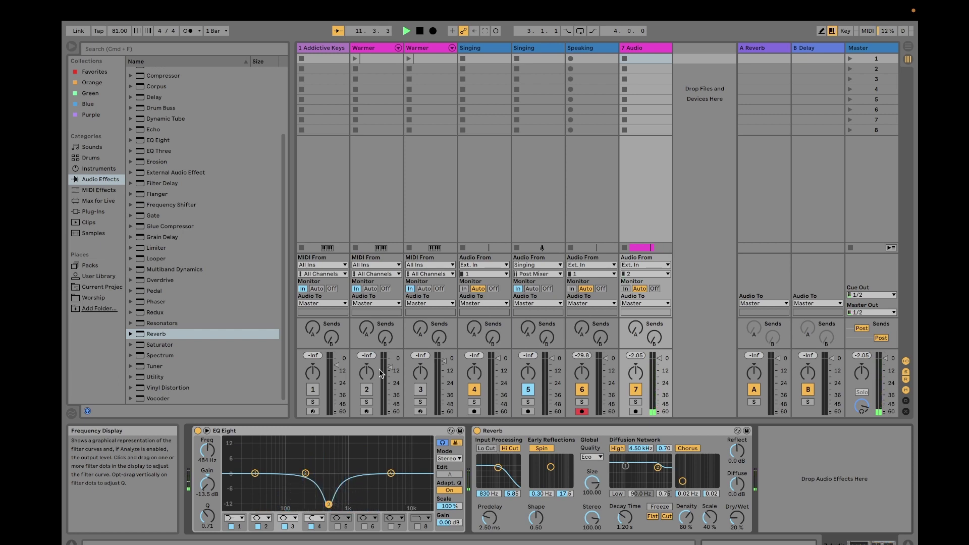
pyautogui.click(407, 32)
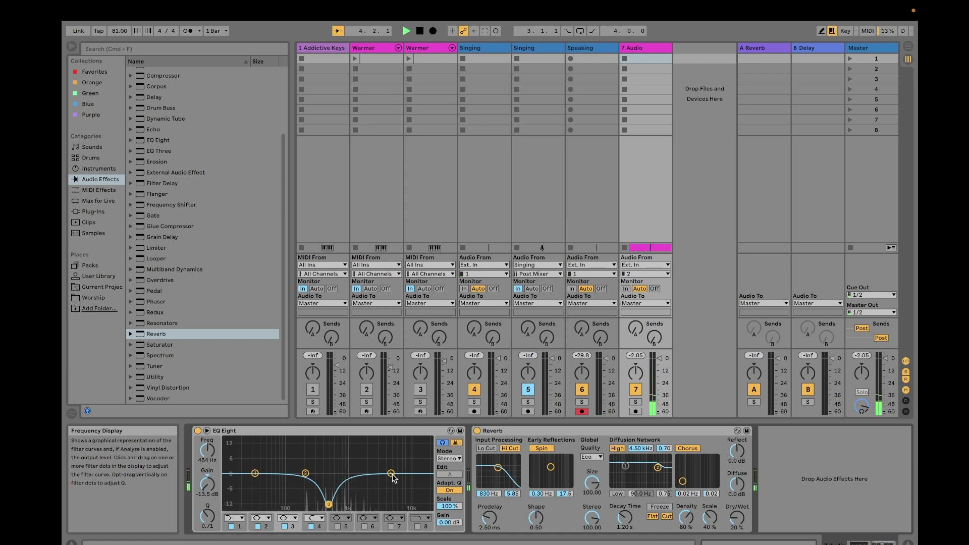
pyautogui.moveTo(392, 475); pyautogui.dragTo(393, 461)
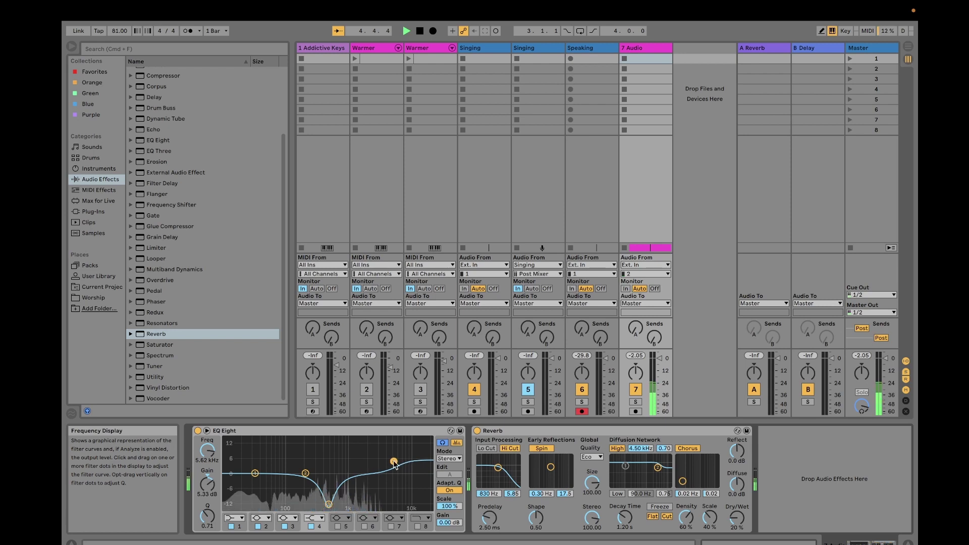
pyautogui.click(255, 473)
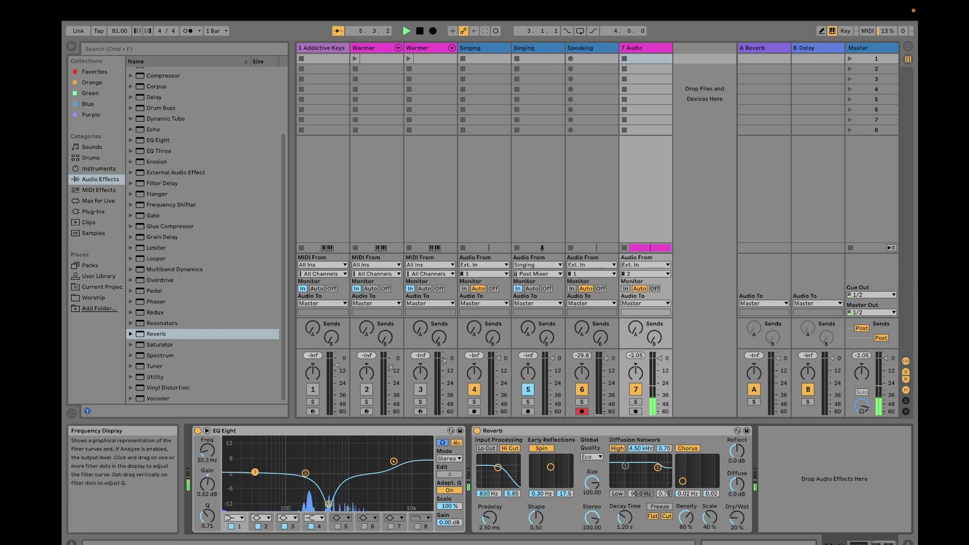
pyautogui.moveTo(255, 472); pyautogui.dragTo(258, 460)
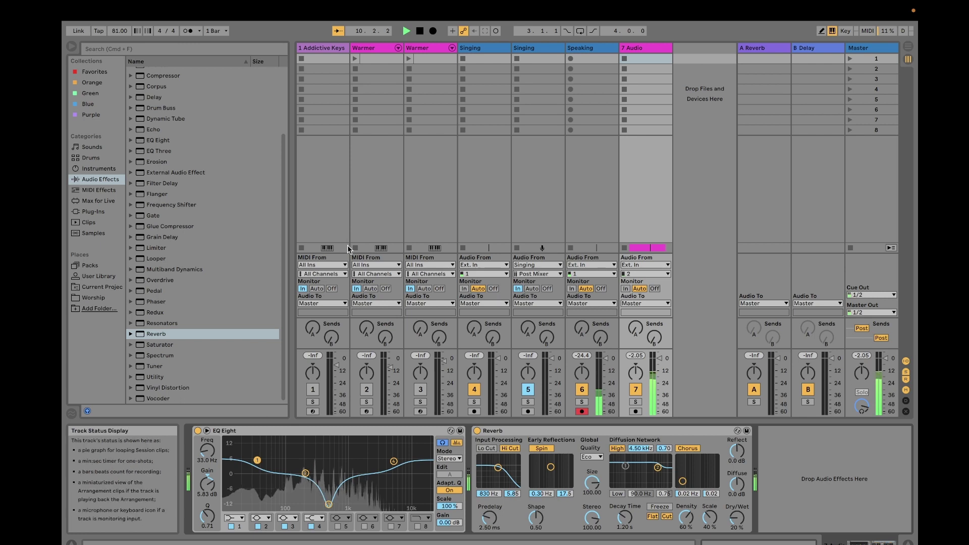
# Stop playback, select the 7 Audio track and show its 7-Audio 1 clip in Arrangement View
pyautogui.click(421, 32)
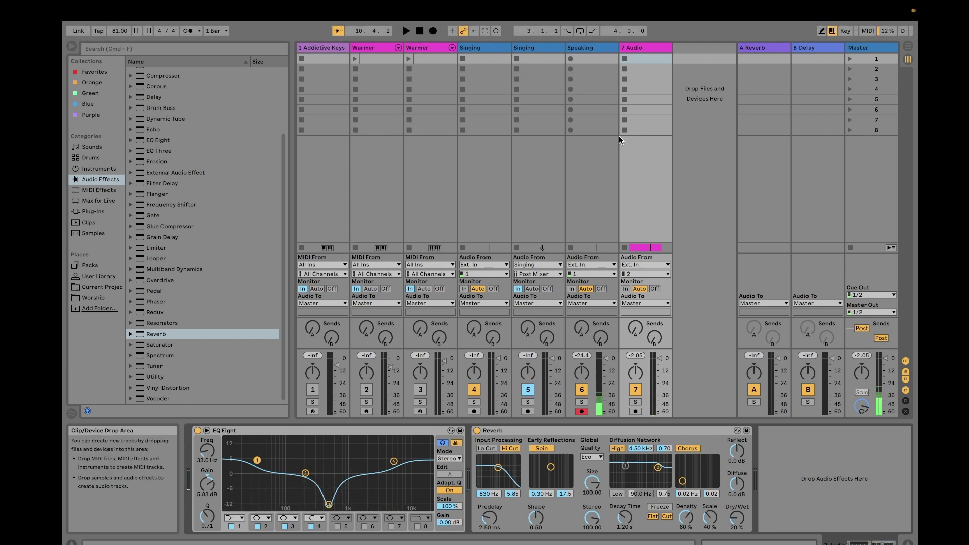
pyautogui.click(637, 47)
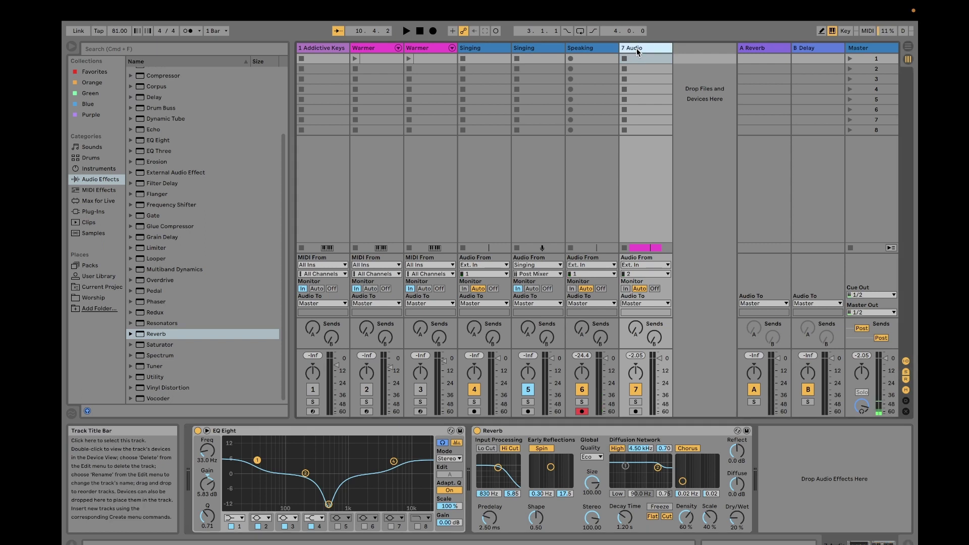
pyautogui.click(912, 50)
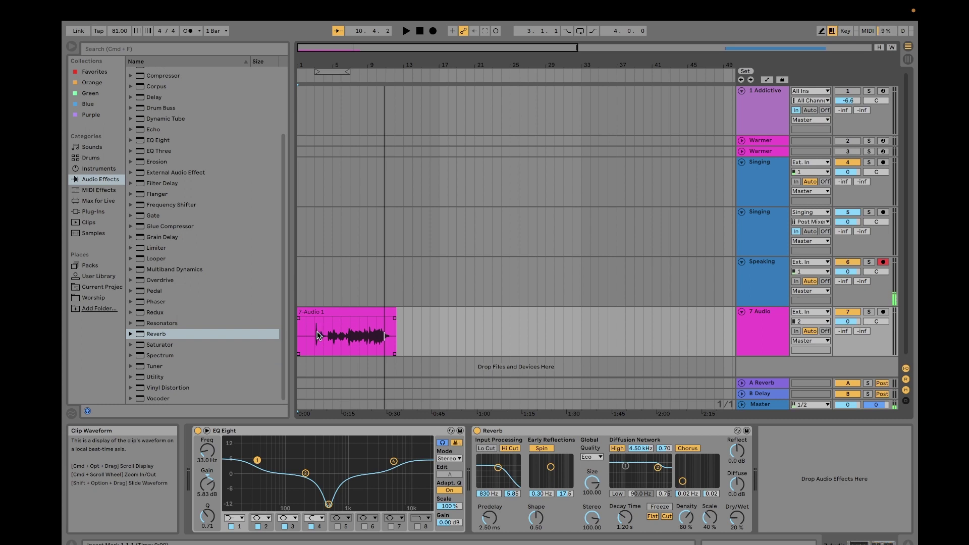
# Open the 7-Audio 1 clip in Clip View, select its Transpose knob, and play it back
pyautogui.doubleClick(337, 310)
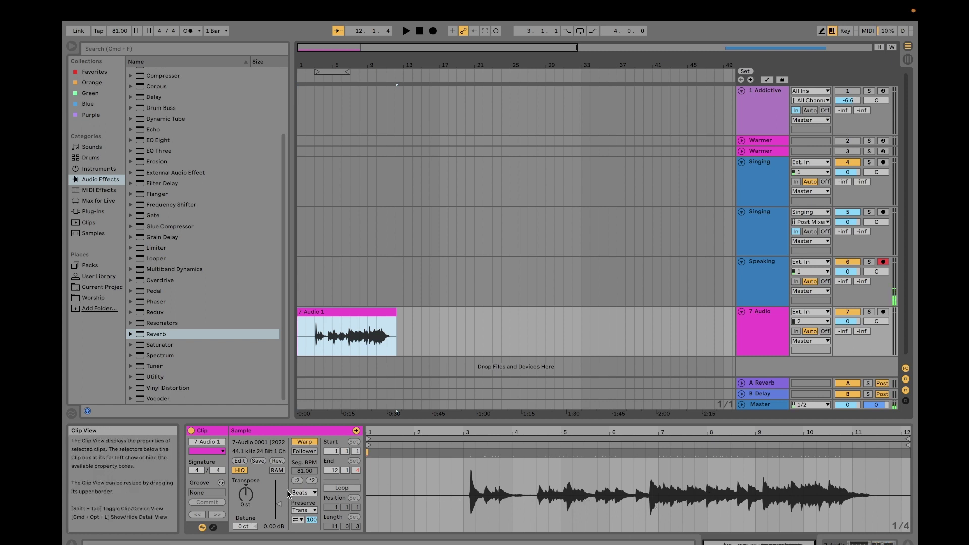
pyautogui.click(250, 494)
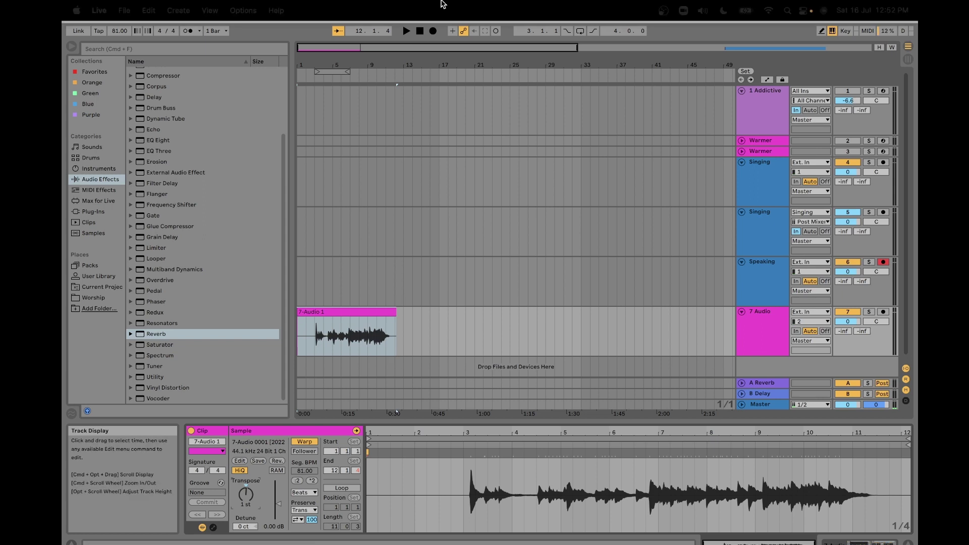
pyautogui.click(407, 31)
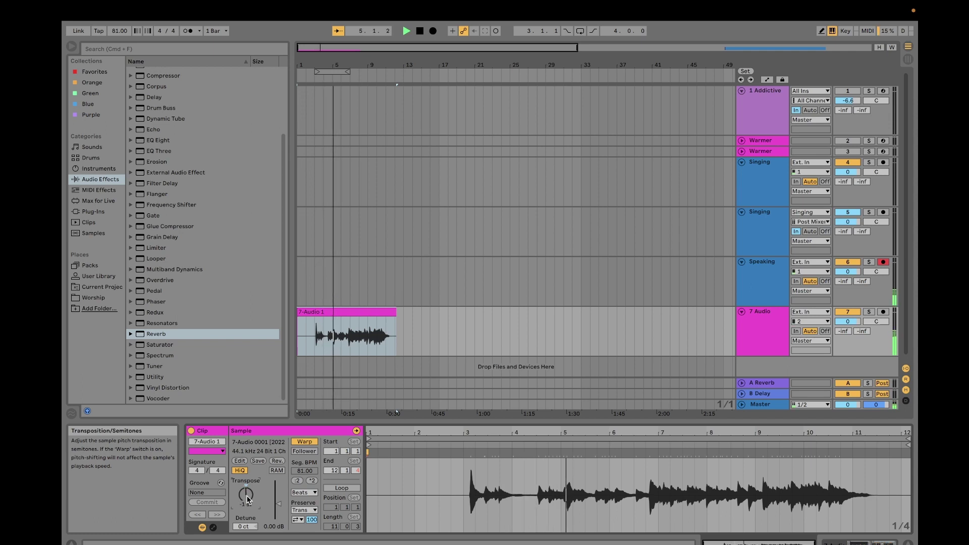
# Return the 7-Audio 1 clip's transpose to 0 st
pyautogui.moveTo(246, 497); pyautogui.dragTo(246, 494)
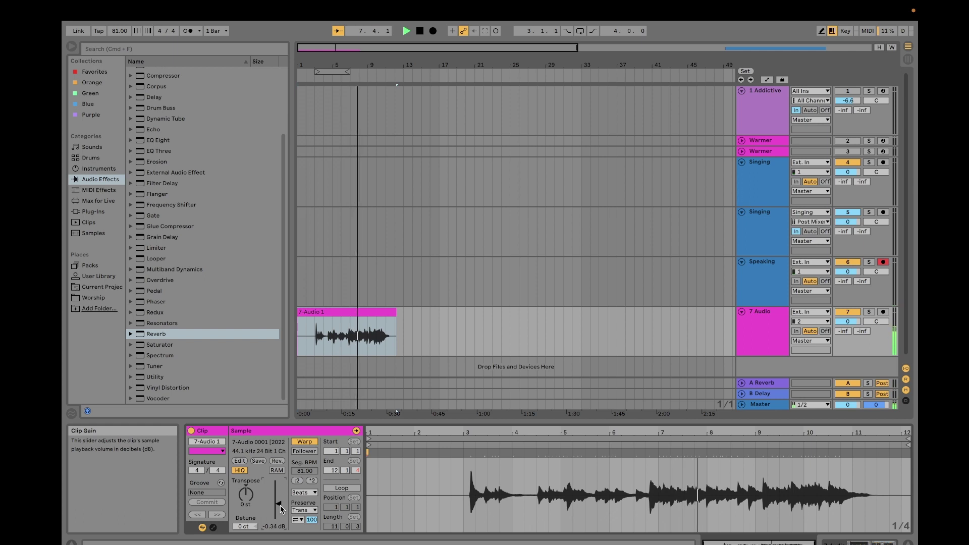
pyautogui.scroll(-1, 281, 509)
pyautogui.scroll(-3, 281, 509)
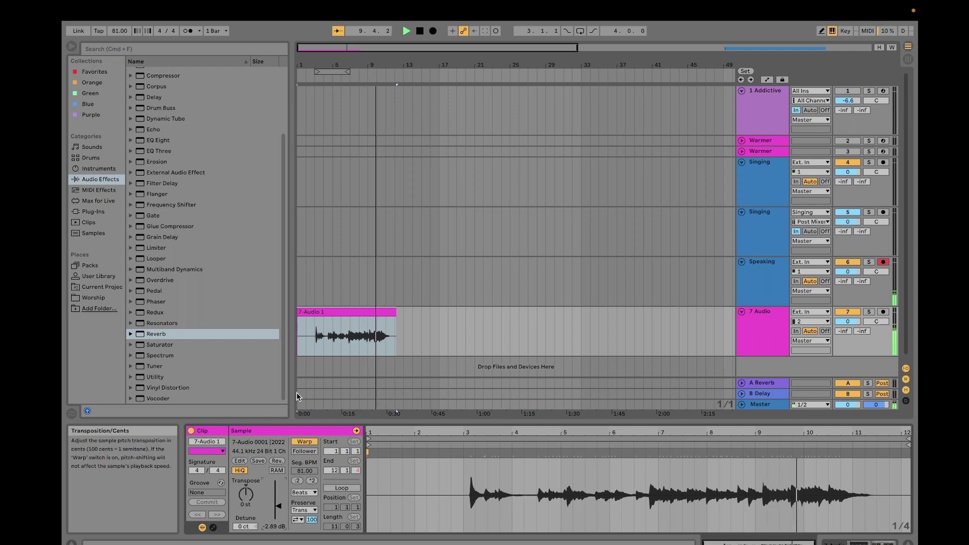
# Set the 7-Audio 1 clip gain to -5.00 dB, correcting an initial 5.00 dB entry
pyautogui.click(331, 350)
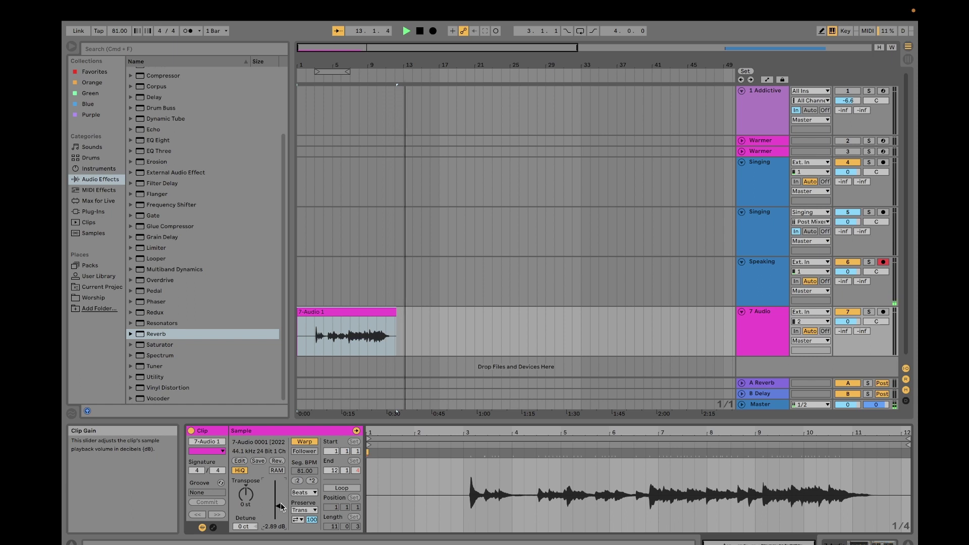
pyautogui.write('5')
pyautogui.press('Return')
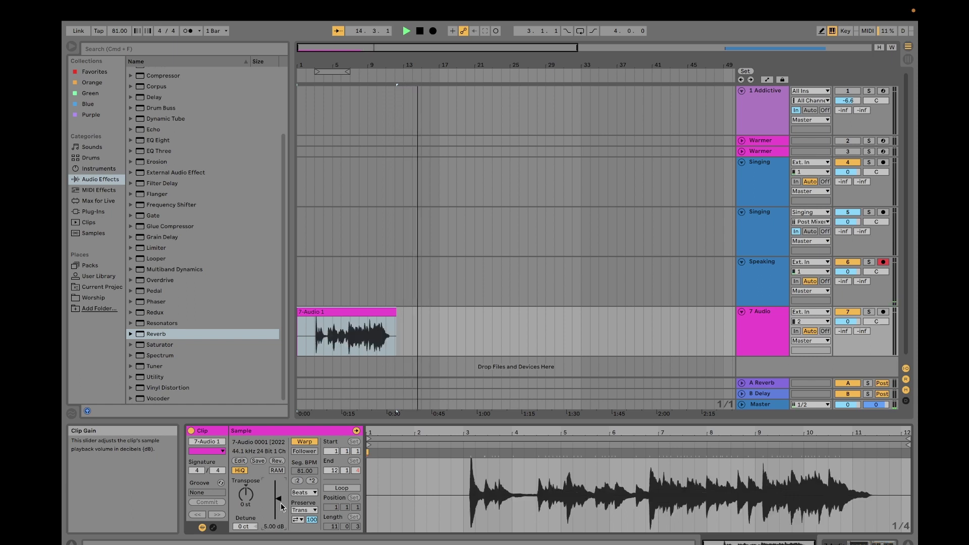
pyautogui.write('-')
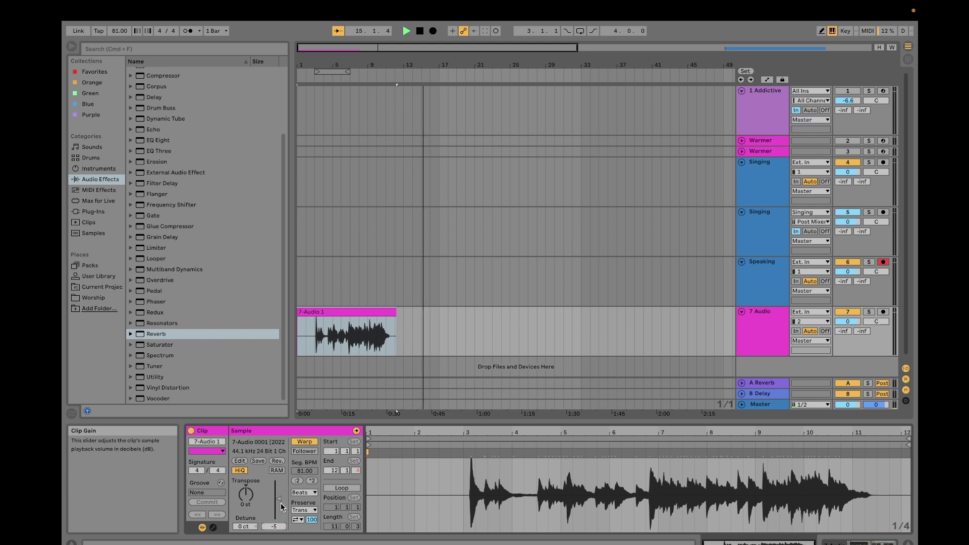
pyautogui.write('5')
pyautogui.press('Return')
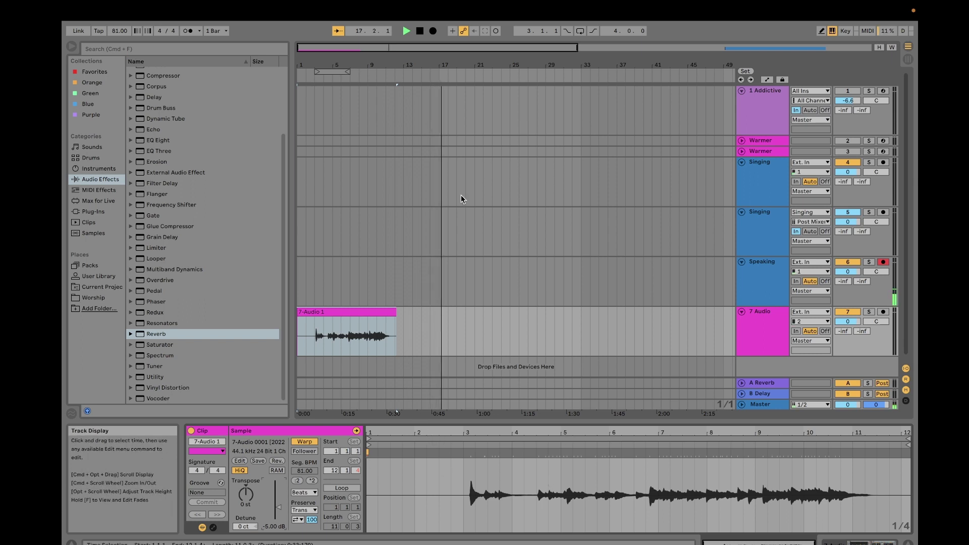
# Stop playback at bar 17 and reselect the 7-Audio 1 clip
pyautogui.click(419, 32)
pyautogui.click(337, 348)
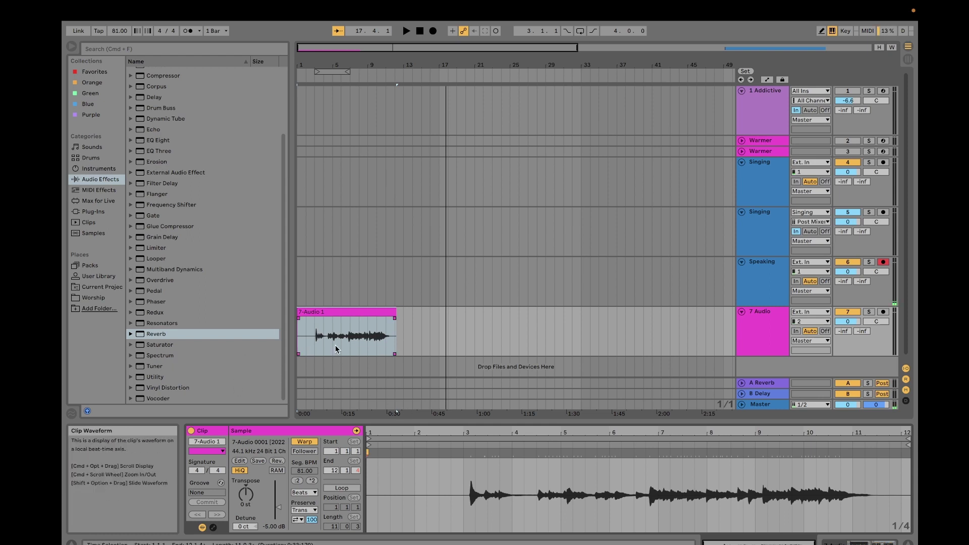